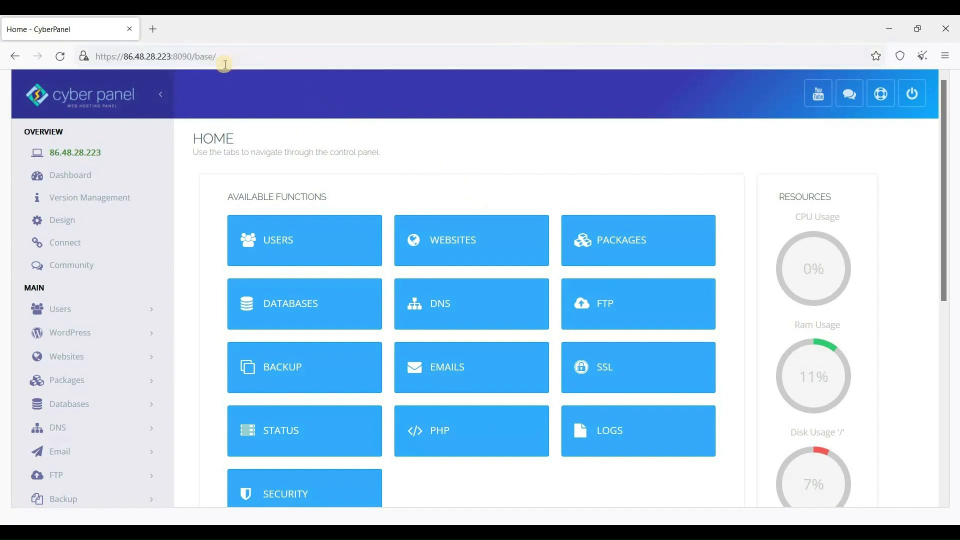
# Open the Create Website form from CyberPanel's Websites menu
pyautogui.click(212, 56)
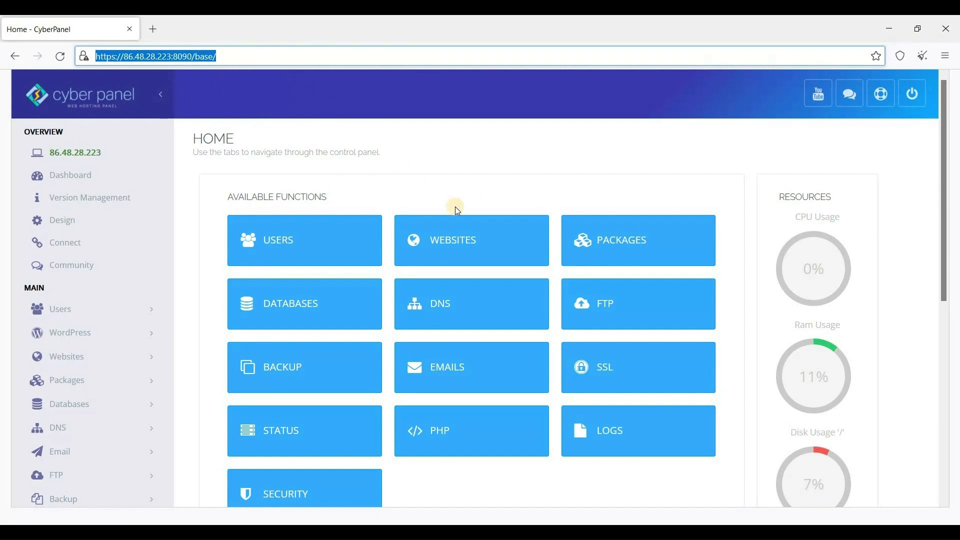
pyautogui.click(375, 136)
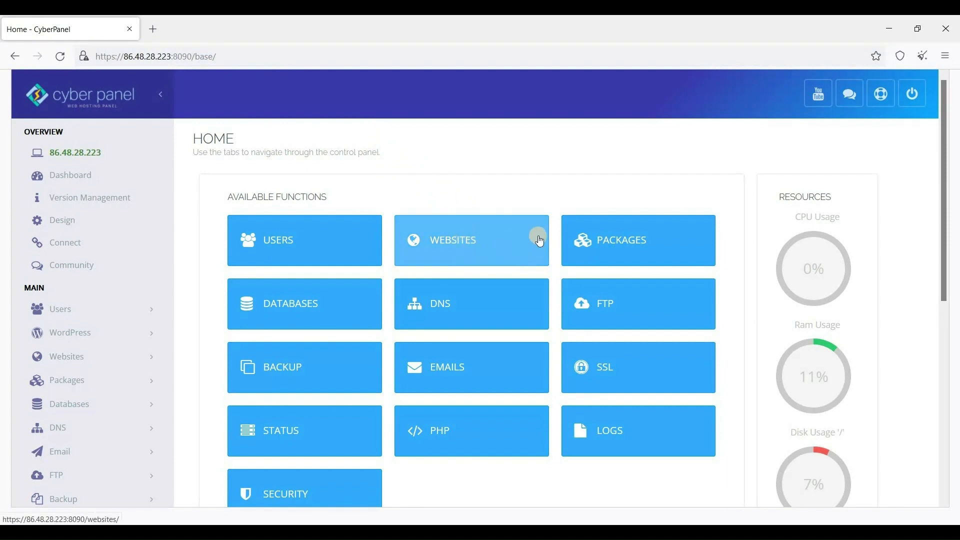
pyautogui.click(456, 248)
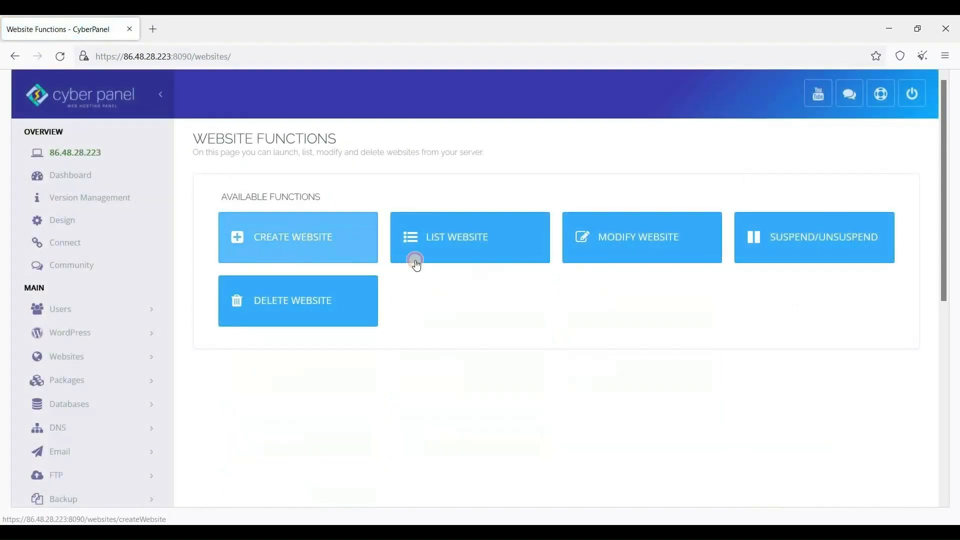
pyautogui.click(431, 259)
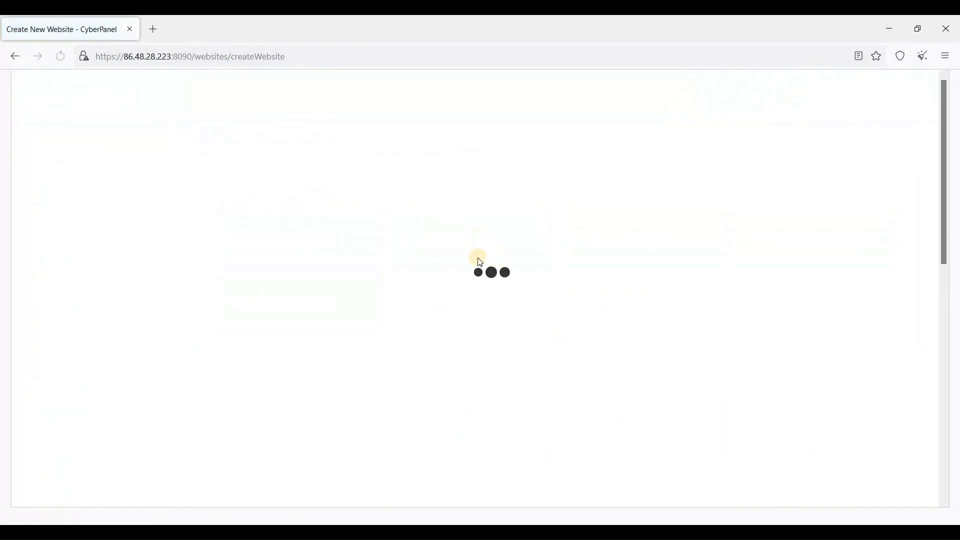
# Choose the Default package and admin as owner, and turn off Test Domain
pyautogui.click(454, 252)
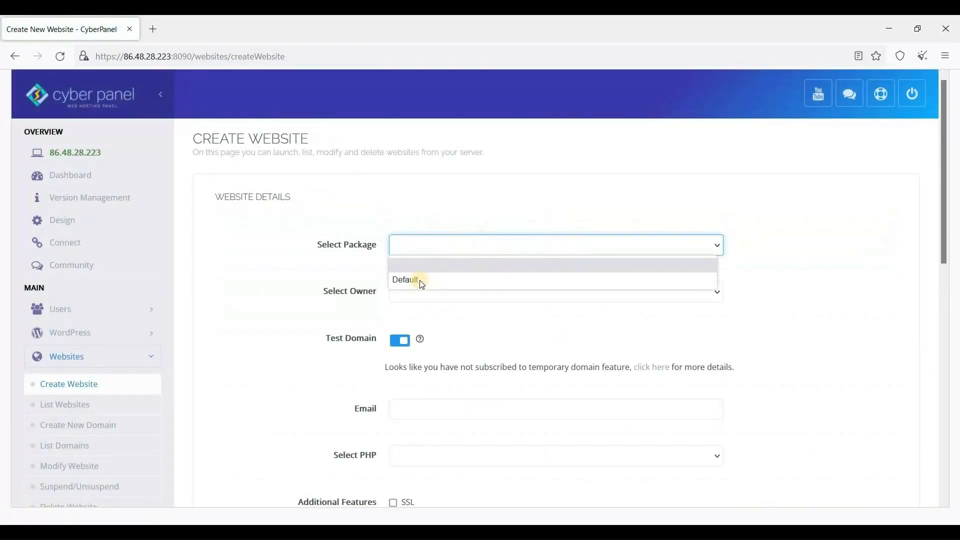
pyautogui.click(461, 297)
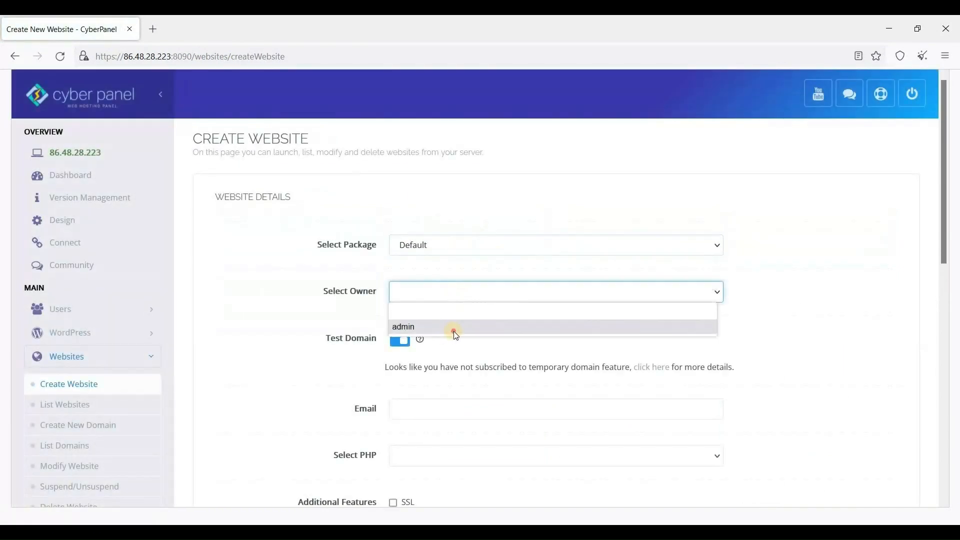
pyautogui.click(452, 332)
pyautogui.click(403, 341)
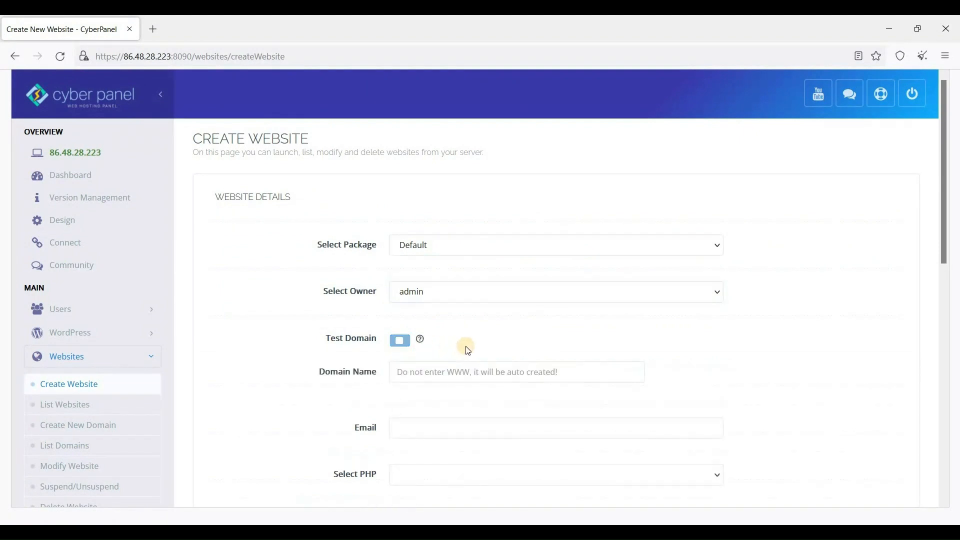
pyautogui.click(438, 376)
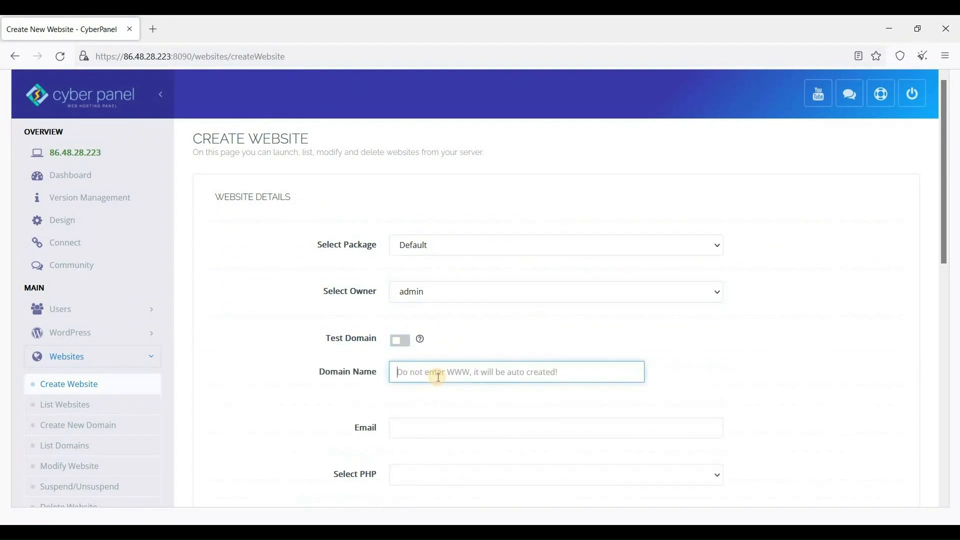
# Enter the domain shapethatbod.com and the site's contact e-mail address
pyautogui.write('shapetha')
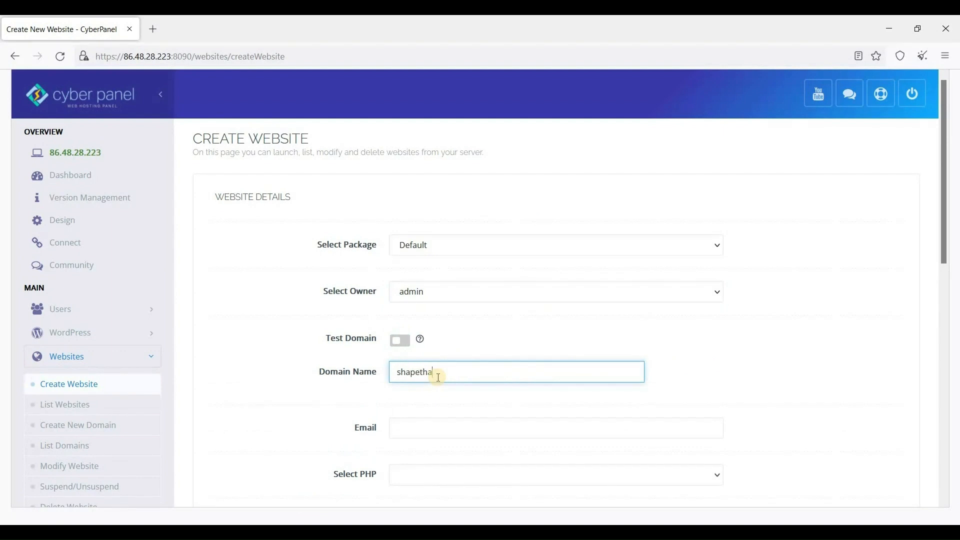
pyautogui.write('tbod.com')
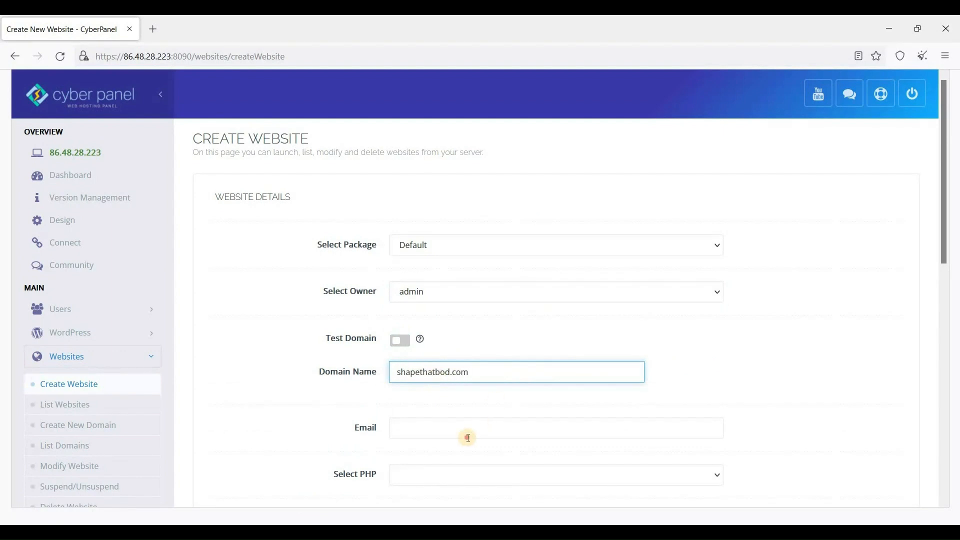
pyautogui.click(469, 437)
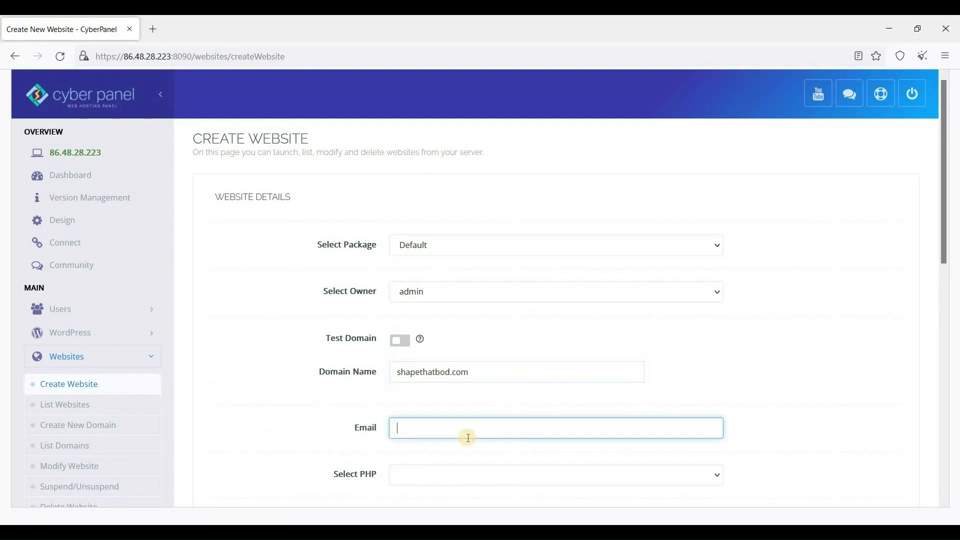
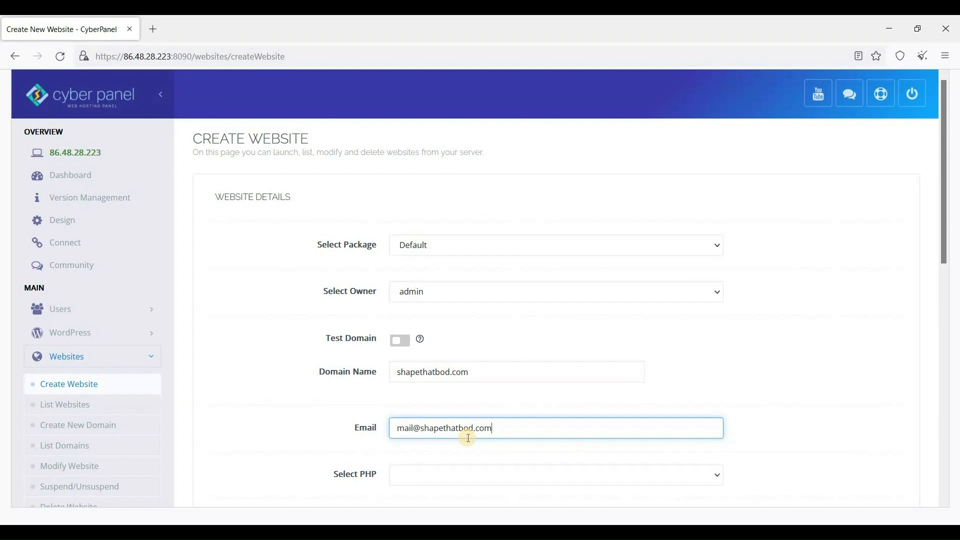
pyautogui.scroll(-3, 473, 390)
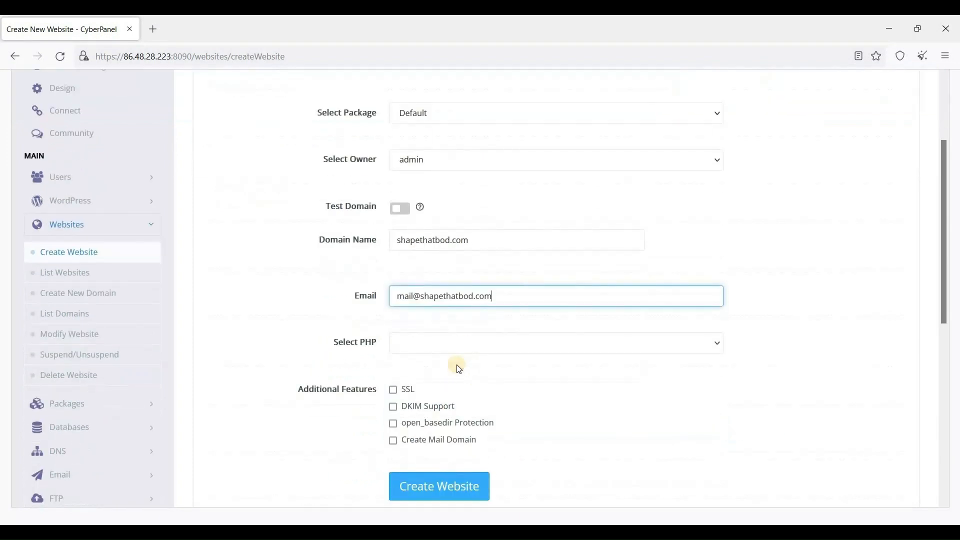
# Select PHP 8.0, enable SSL and open_basedir, and create the website
pyautogui.click(458, 348)
pyautogui.click(414, 421)
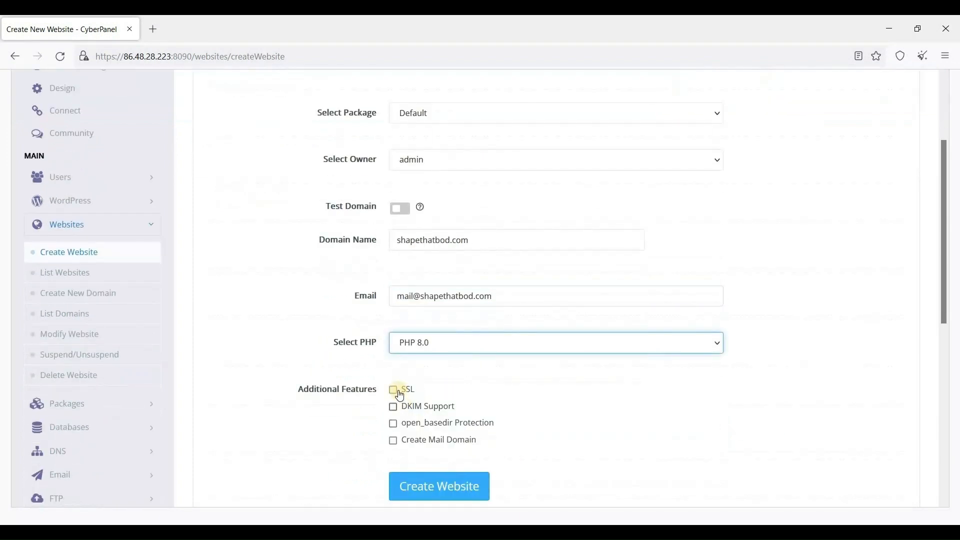
pyautogui.click(393, 390)
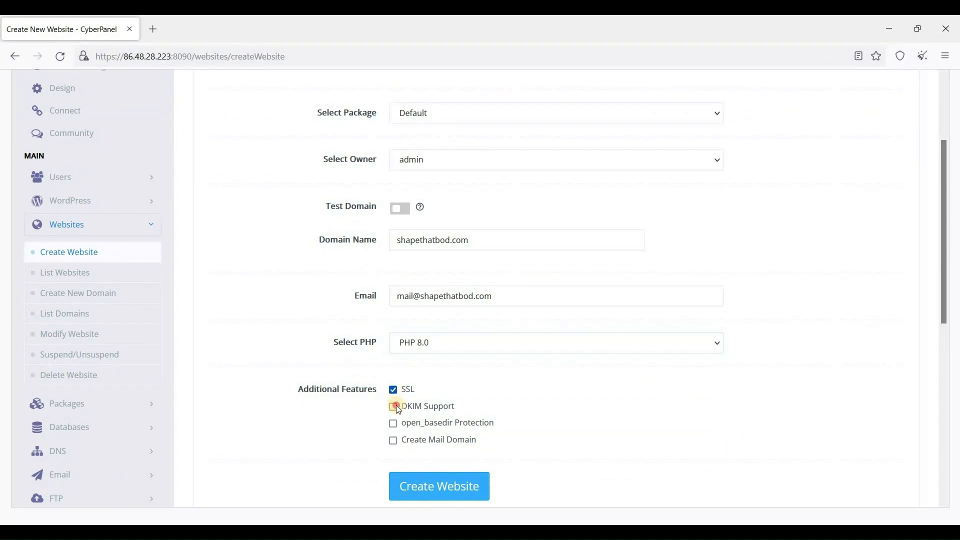
pyautogui.click(396, 427)
pyautogui.scroll(-1, 452, 422)
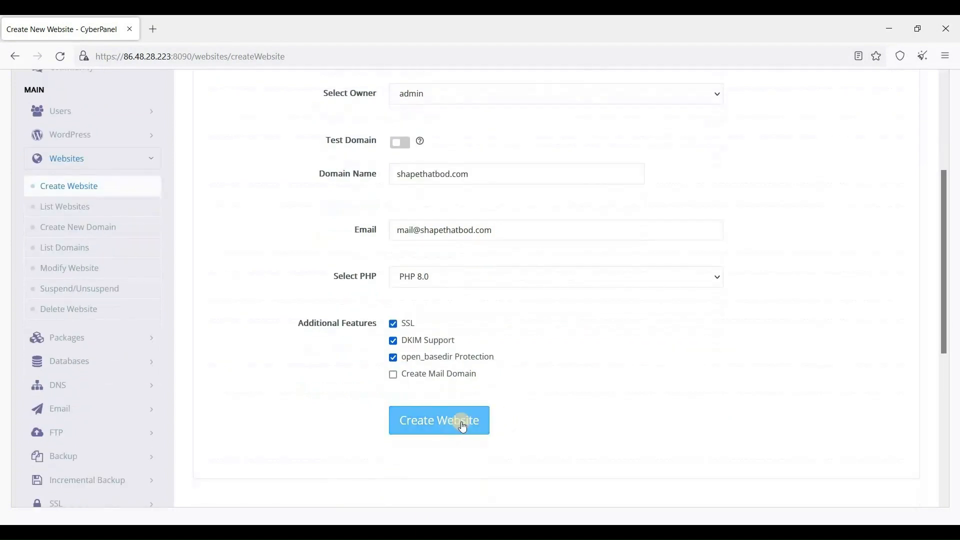
pyautogui.click(450, 426)
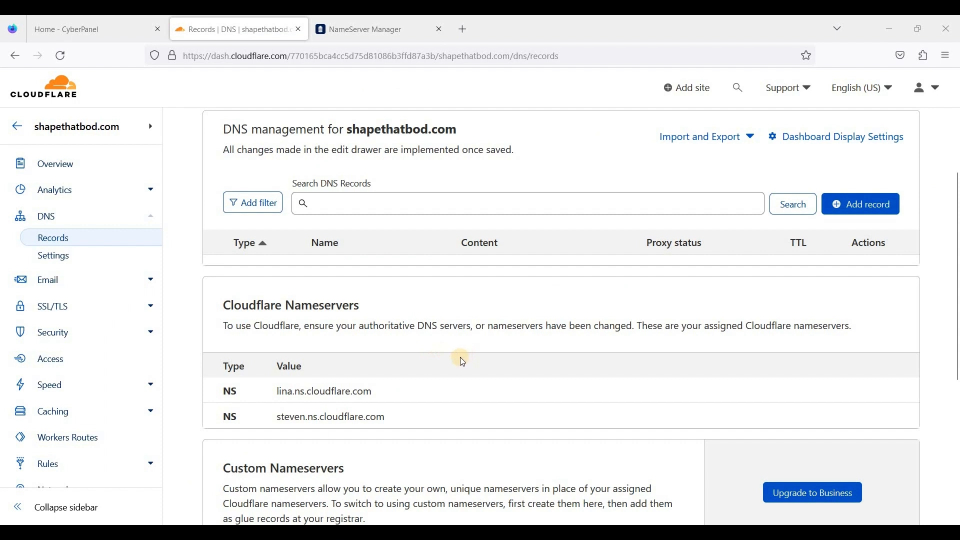
# Scroll the Cloudflare DNS records page for shapethatbod.com to show the DNS management section
pyautogui.scroll(1, 461, 358)
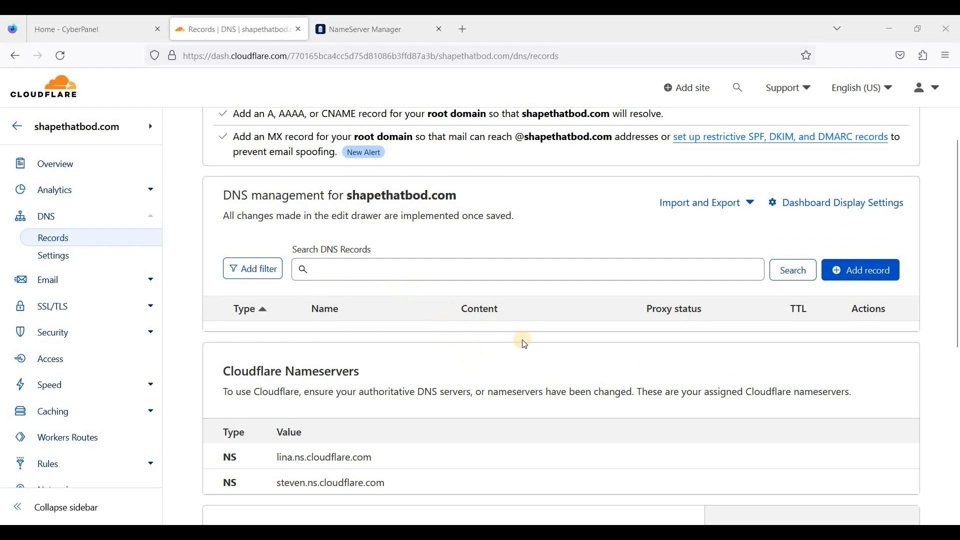
pyautogui.scroll(1, 515, 335)
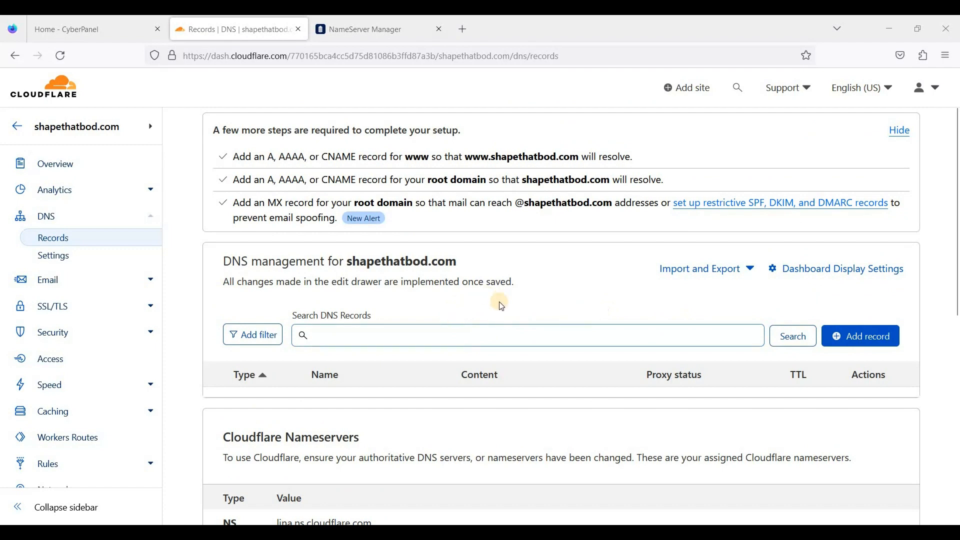
pyautogui.scroll(-1, 754, 304)
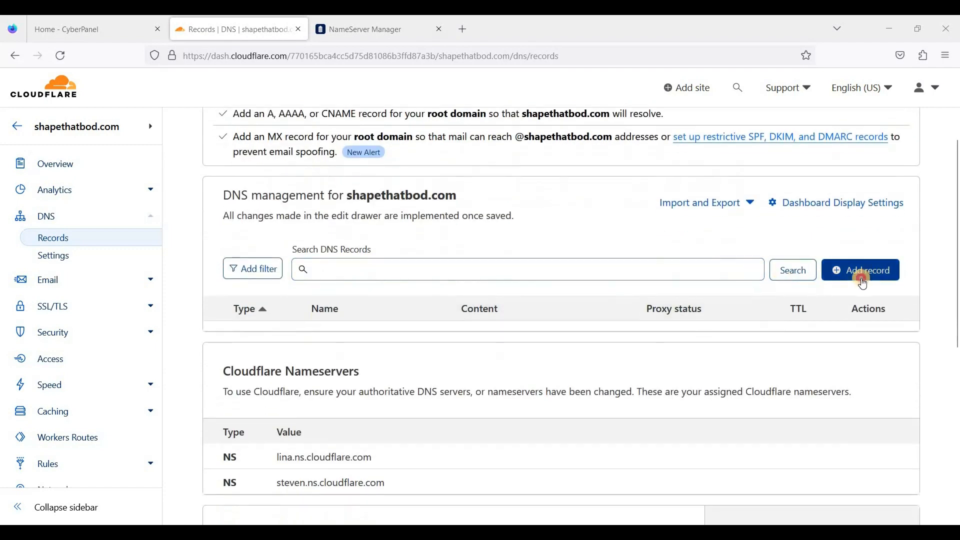
# Start a new A record named @ for the root domain
pyautogui.click(856, 270)
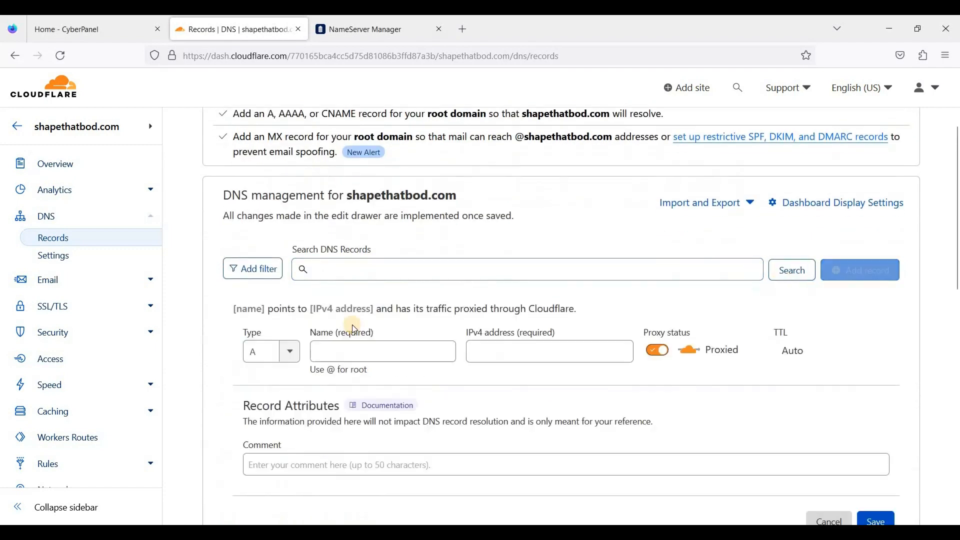
pyautogui.click(262, 352)
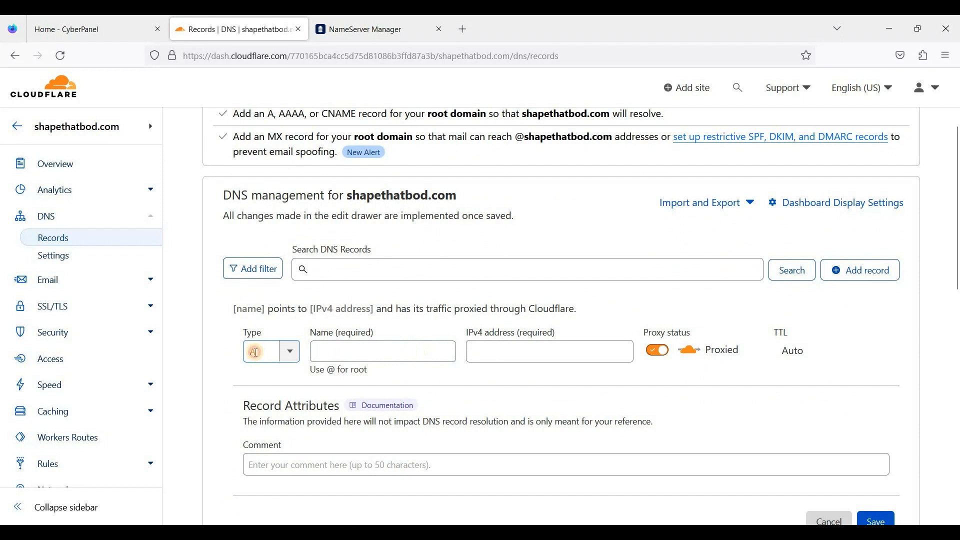
pyautogui.click(377, 352)
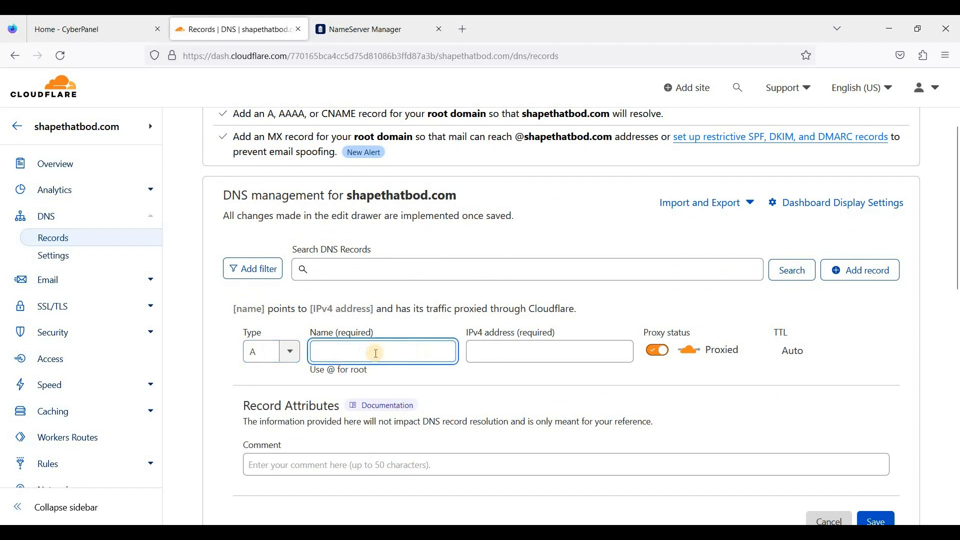
pyautogui.write('@')
pyautogui.click(533, 350)
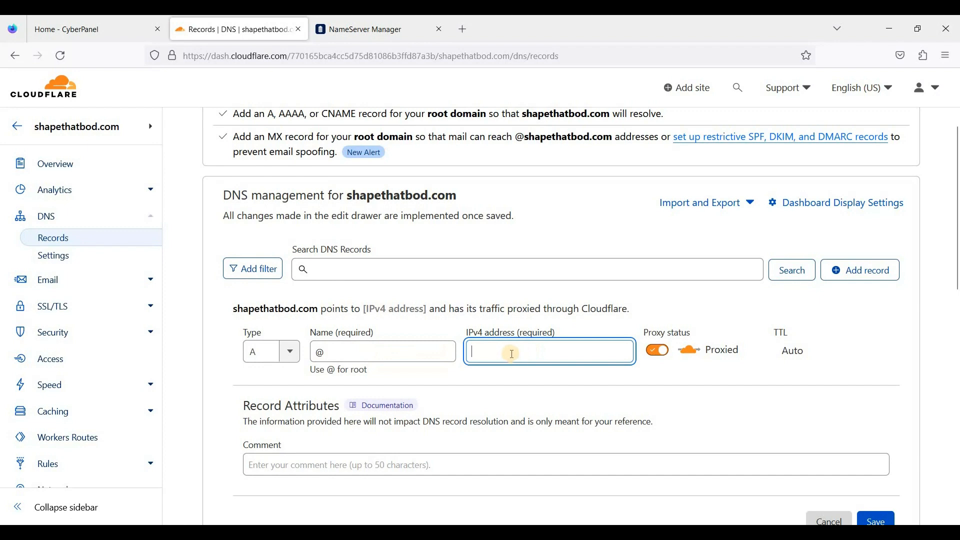
# Fill in the server IP 86.48.28.223 from CyberPanel, set it DNS only, and save
pyautogui.click(105, 21)
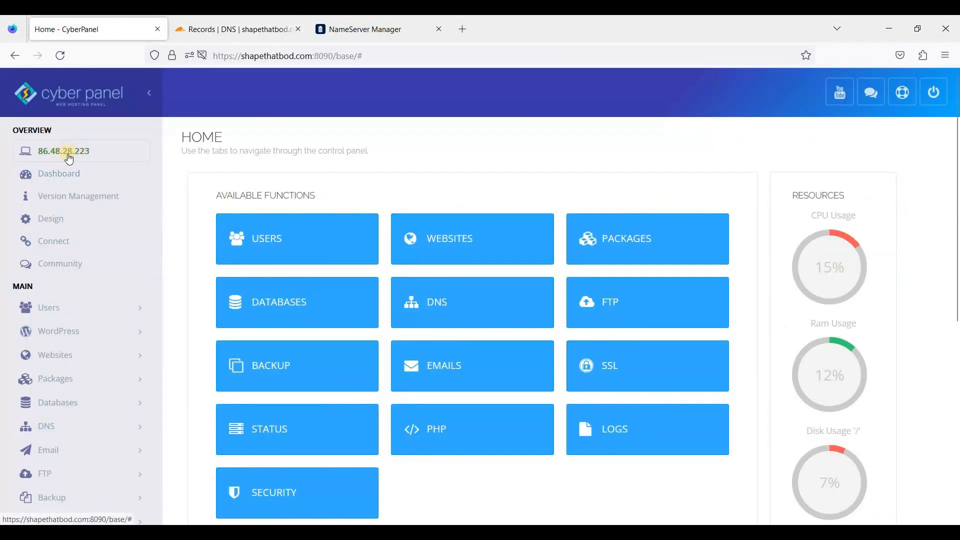
pyautogui.click(232, 26)
pyautogui.rightClick(526, 351)
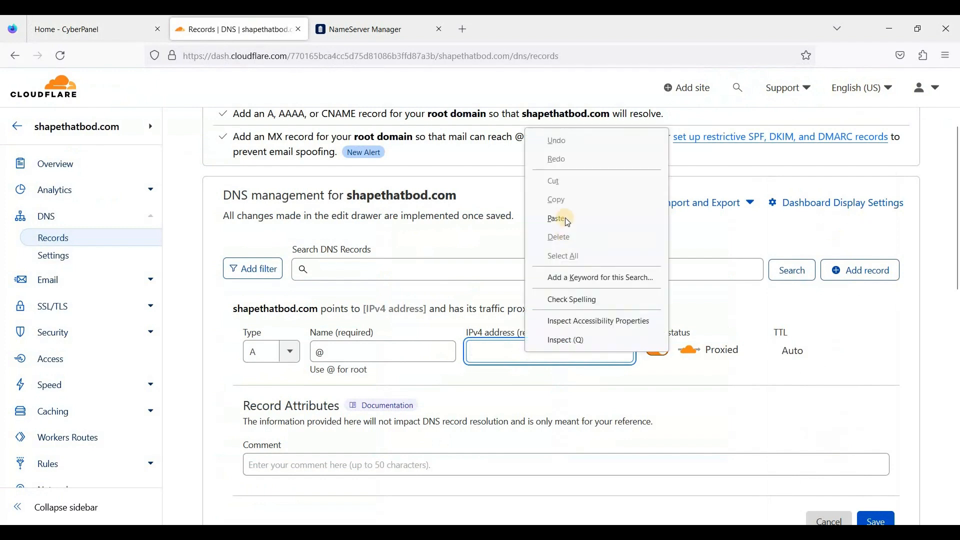
pyautogui.click(568, 220)
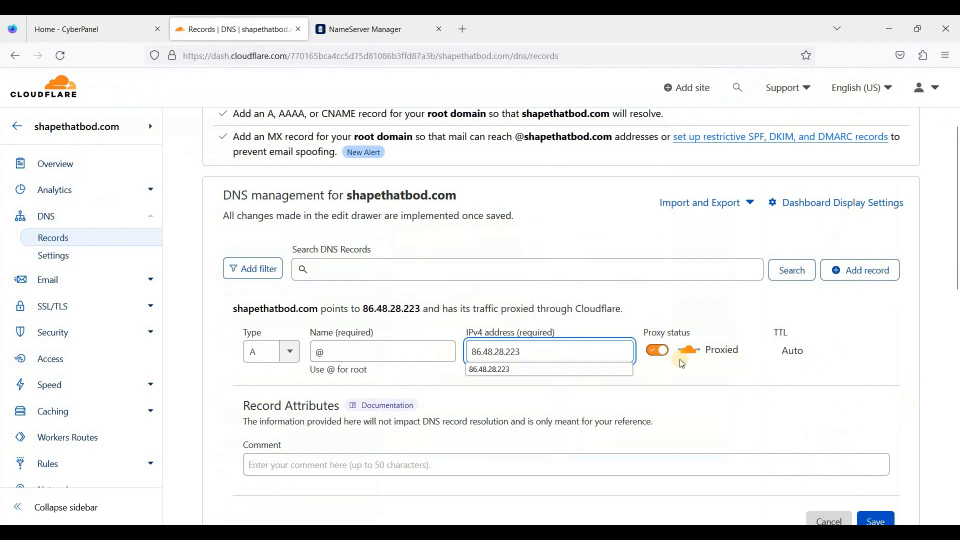
pyautogui.click(655, 352)
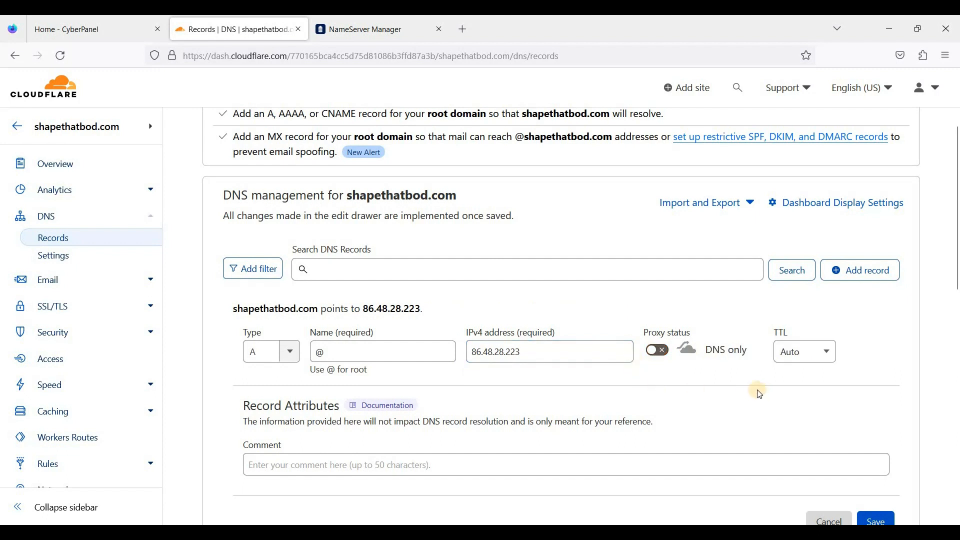
pyautogui.scroll(-1, 859, 447)
pyautogui.click(879, 455)
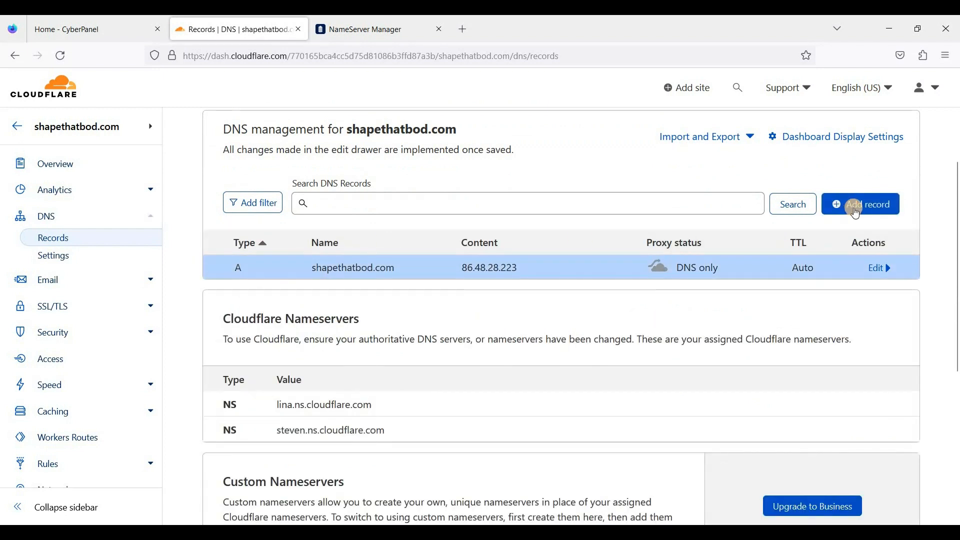
# Add a www A record pointing to 86.48.28.223, set to DNS only, and save it
pyautogui.click(856, 212)
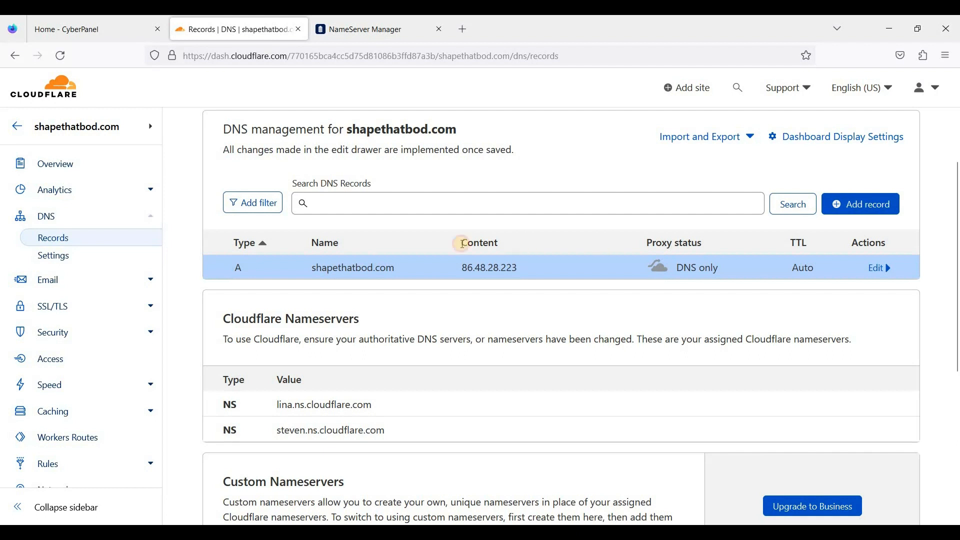
pyautogui.click(396, 287)
pyautogui.write('www')
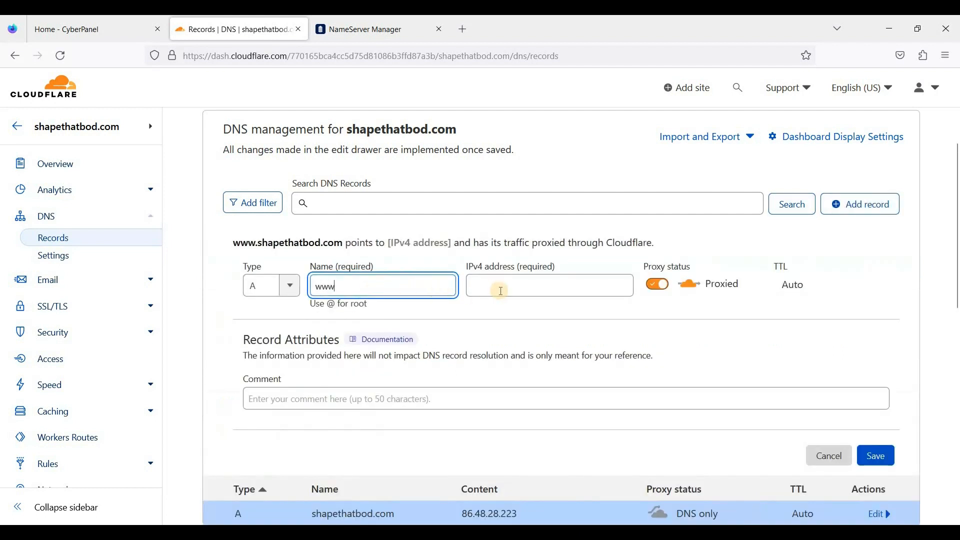
pyautogui.click(500, 286)
pyautogui.rightClick(502, 293)
pyautogui.click(534, 383)
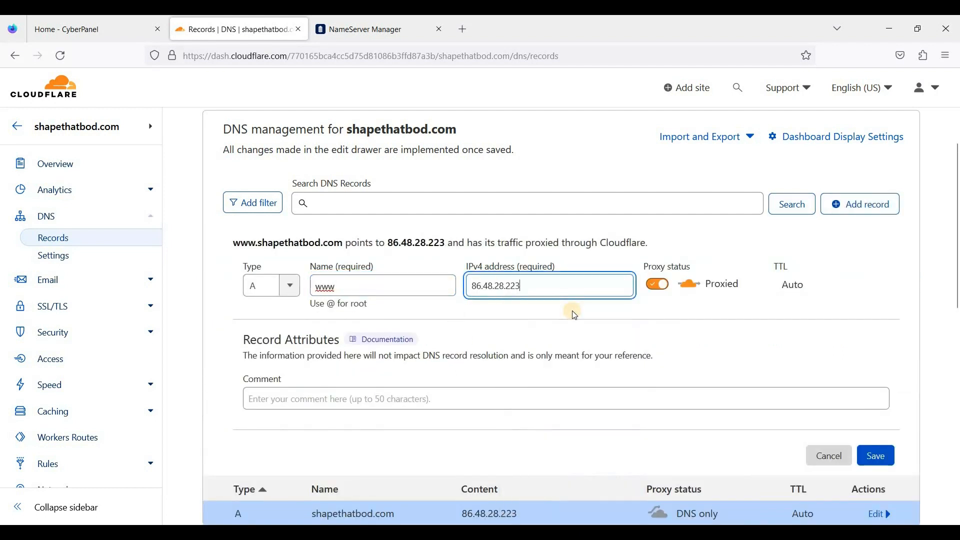
pyautogui.click(663, 286)
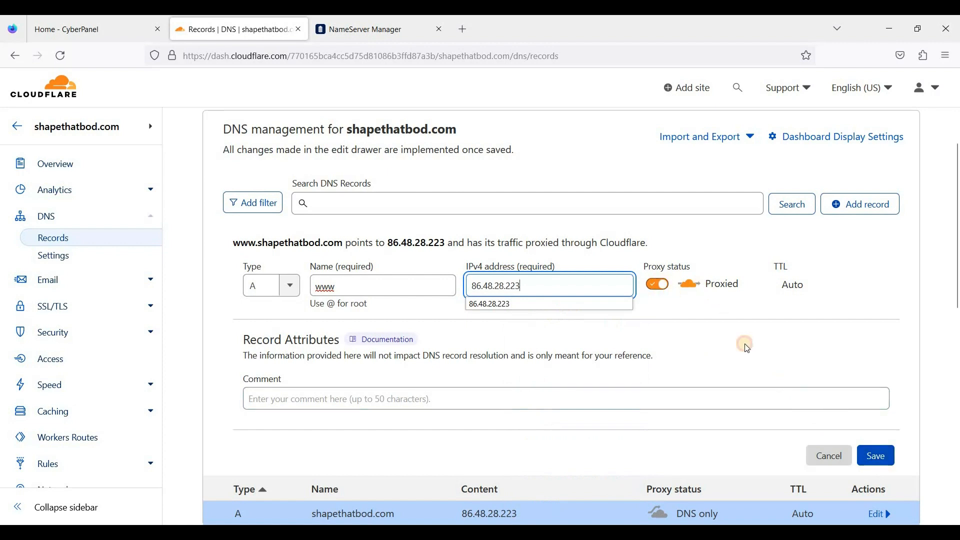
pyautogui.click(881, 462)
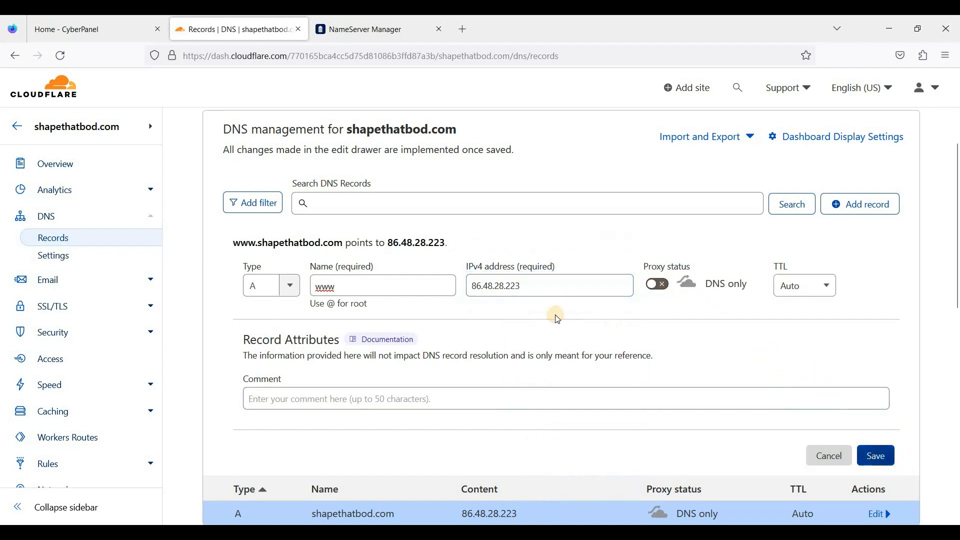
pyautogui.scroll(-1, 395, 344)
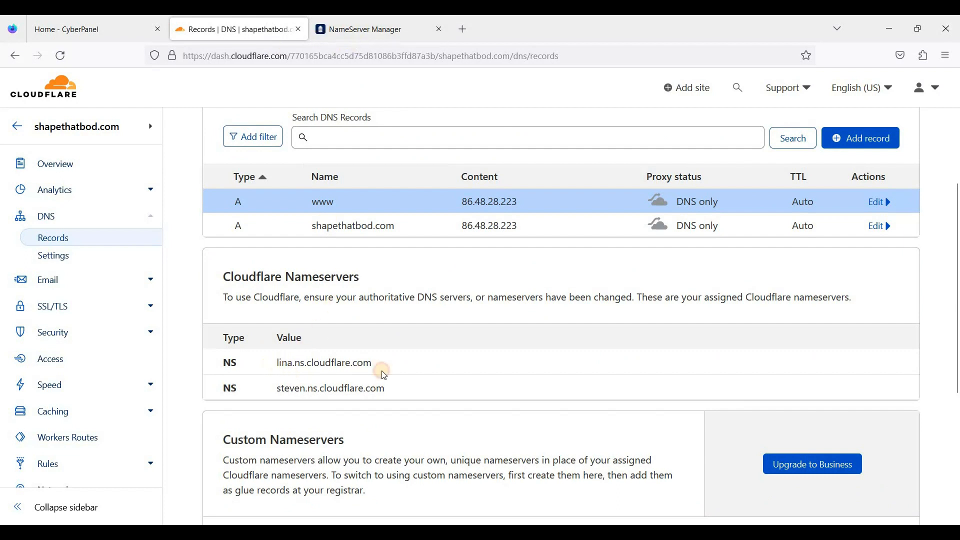
# Copy the lina.ns.cloudflare.com nameserver and move between Cloudflare and the NameSilo nameserver form
pyautogui.moveTo(377, 366); pyautogui.dragTo(291, 386)
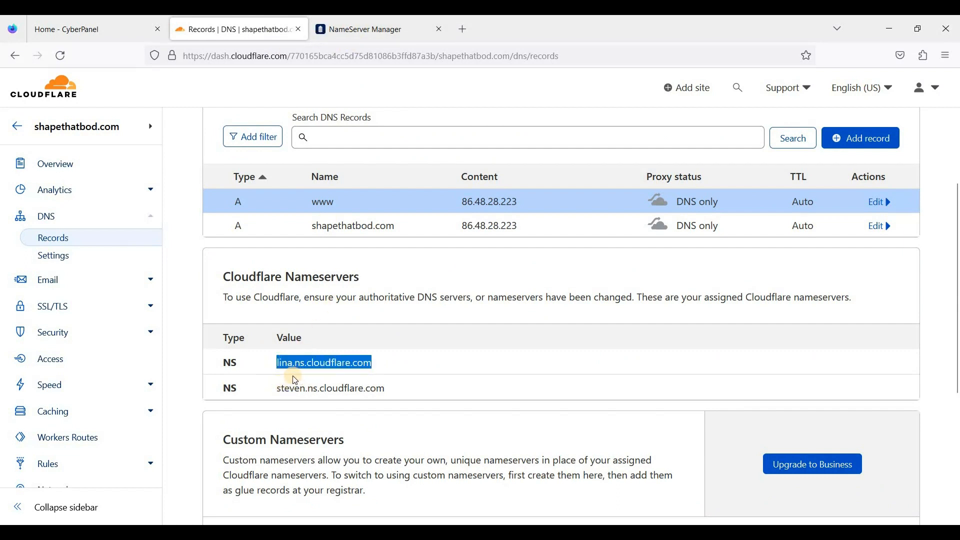
pyautogui.click(371, 28)
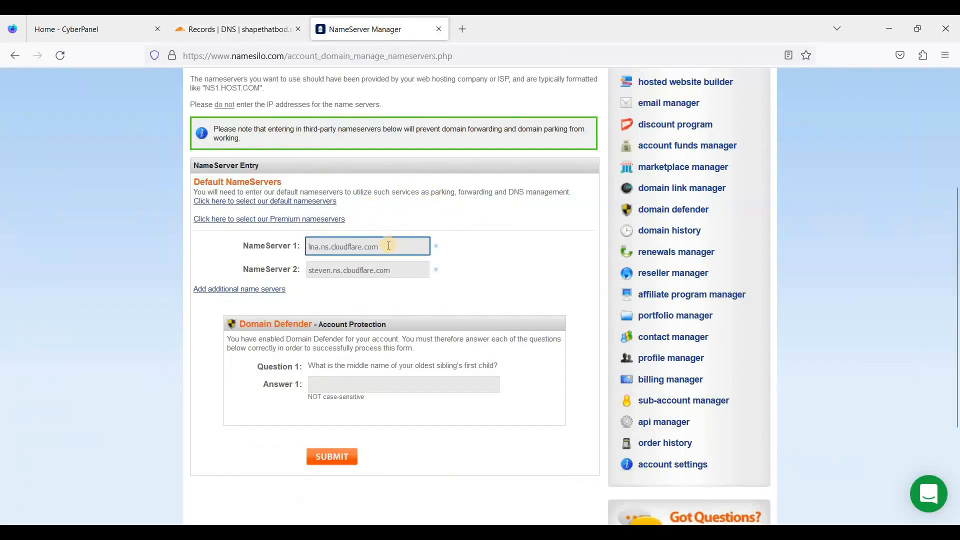
pyautogui.click(272, 28)
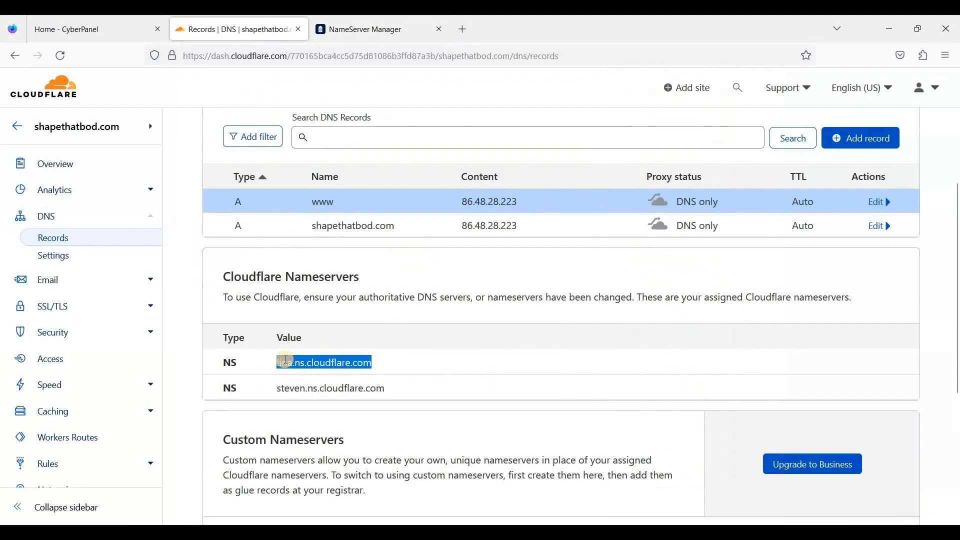
pyautogui.click(393, 25)
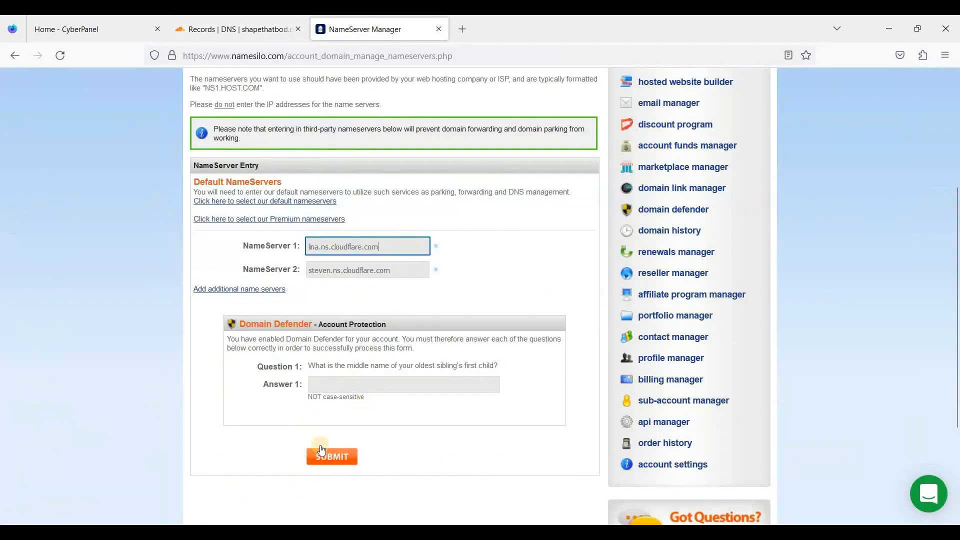
pyautogui.click(280, 28)
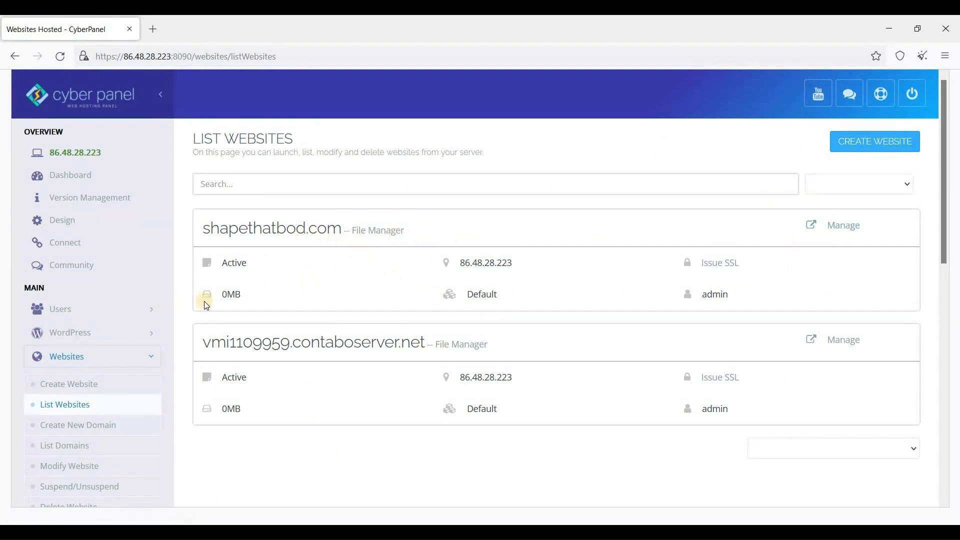
# Open SSL > Hostname SSL, choose shapethatbod.com, and issue the certificate
pyautogui.scroll(-3, 166, 269)
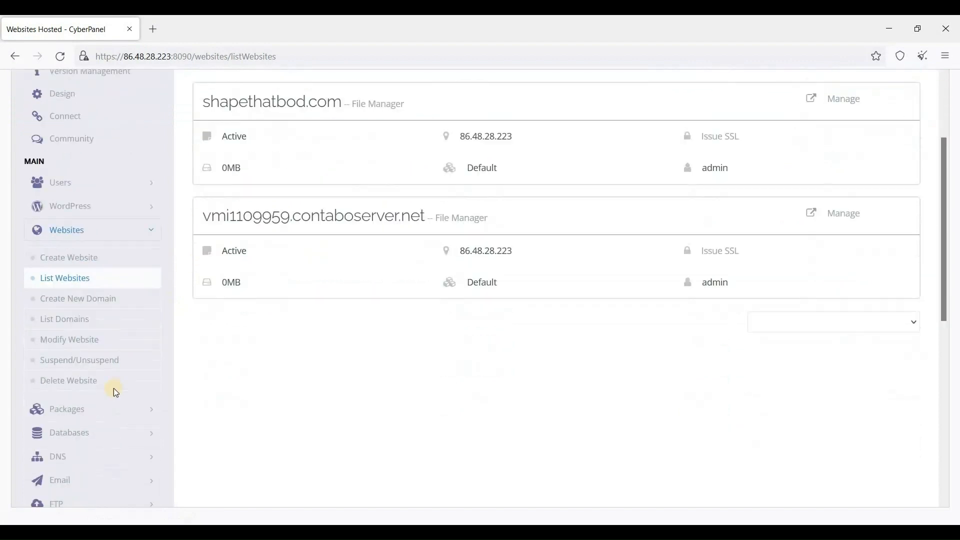
pyautogui.scroll(-3, 128, 391)
pyautogui.click(128, 440)
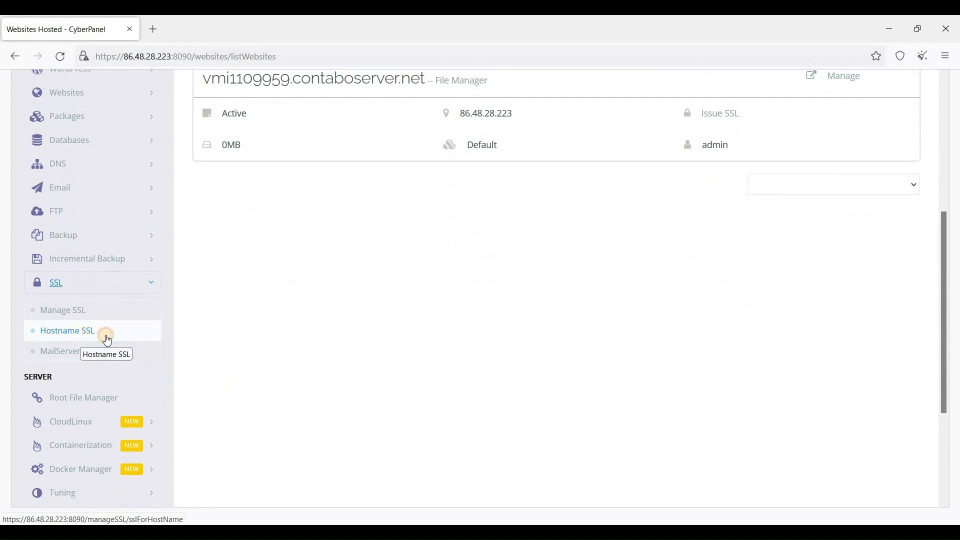
pyautogui.click(82, 340)
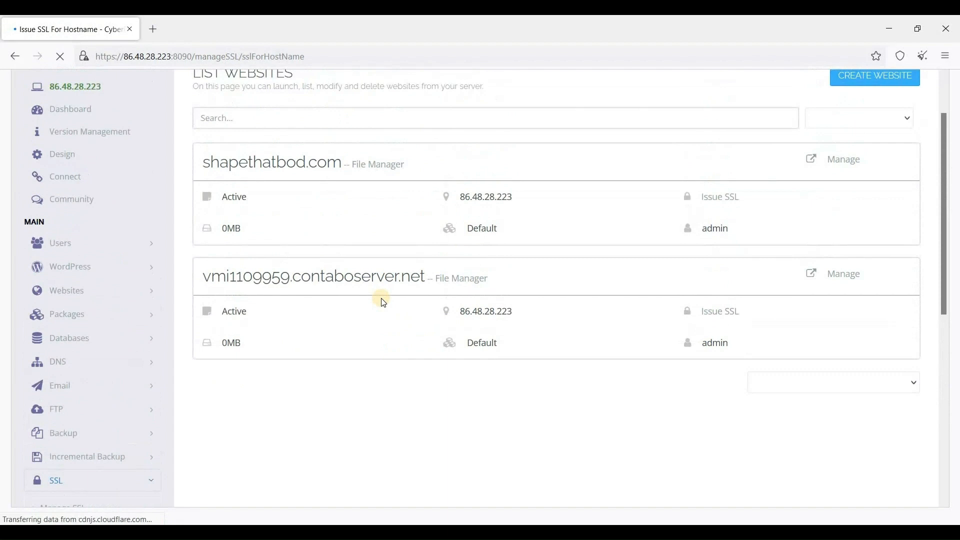
pyautogui.click(456, 250)
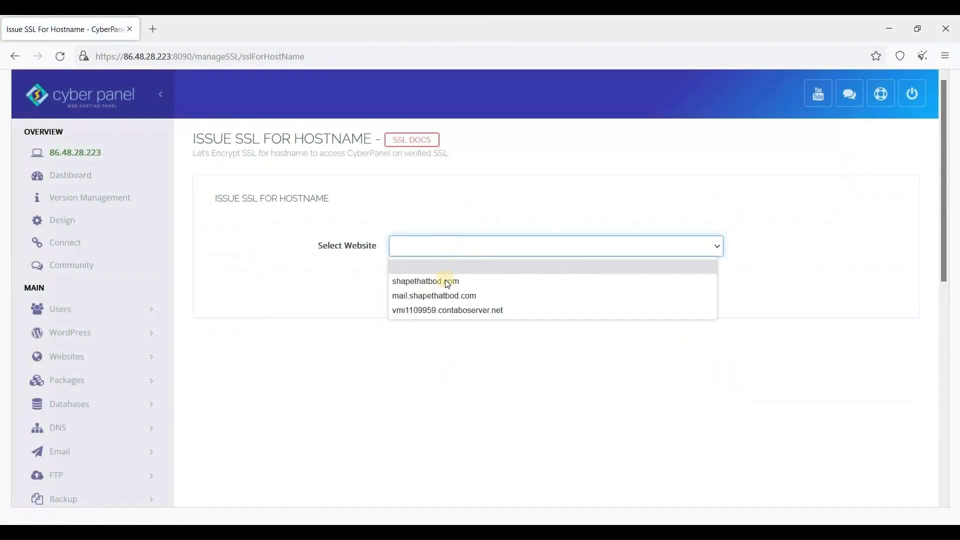
pyautogui.click(440, 279)
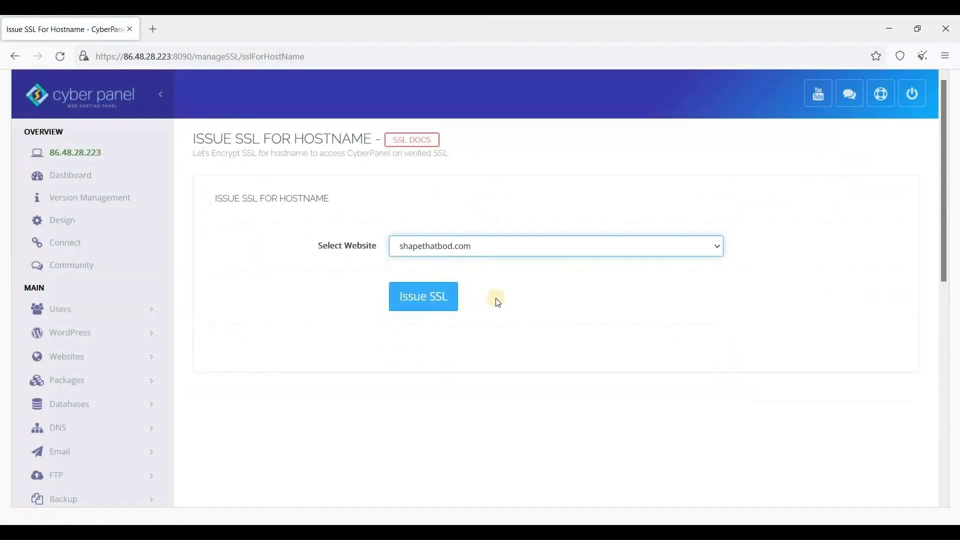
pyautogui.click(431, 301)
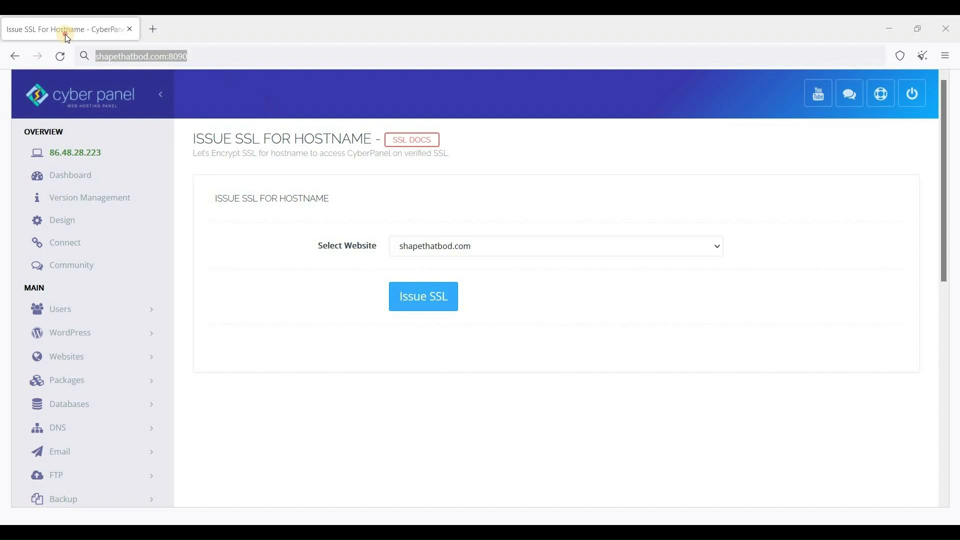
# Select the browser's web address to replace it with shapethatbod.com:8090
pyautogui.click(150, 60)
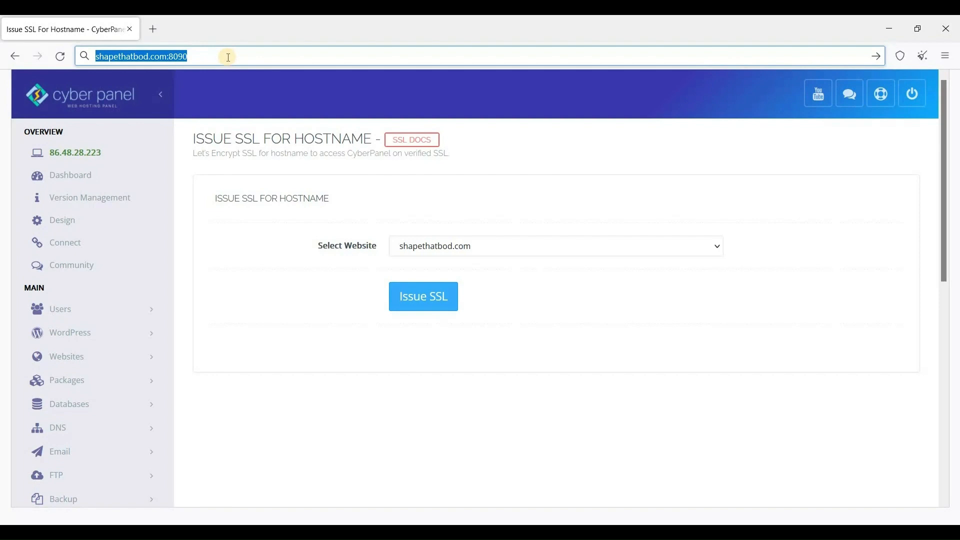
# Load shapethatbod.com:8090, sign in with the panel username and password, and view the dashboard
pyautogui.press('Return')
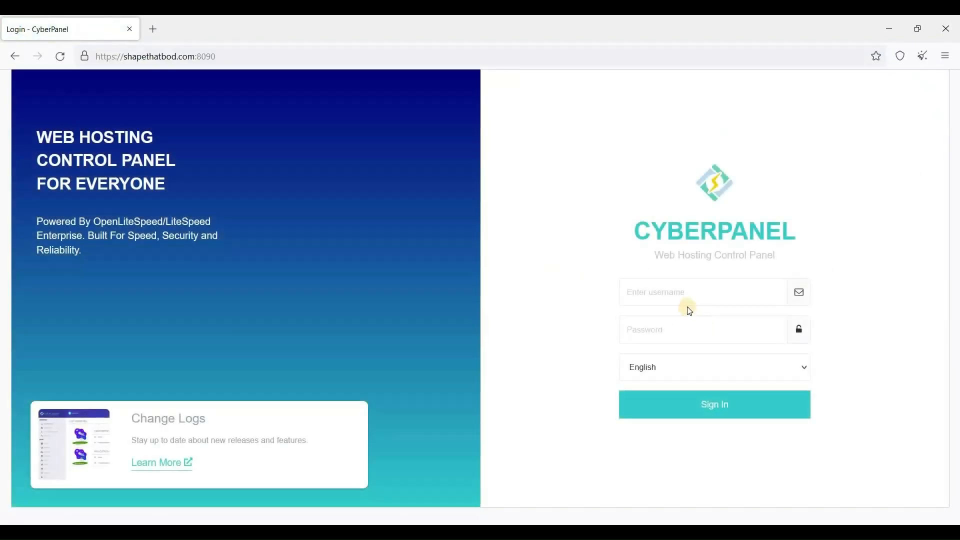
pyautogui.click(684, 295)
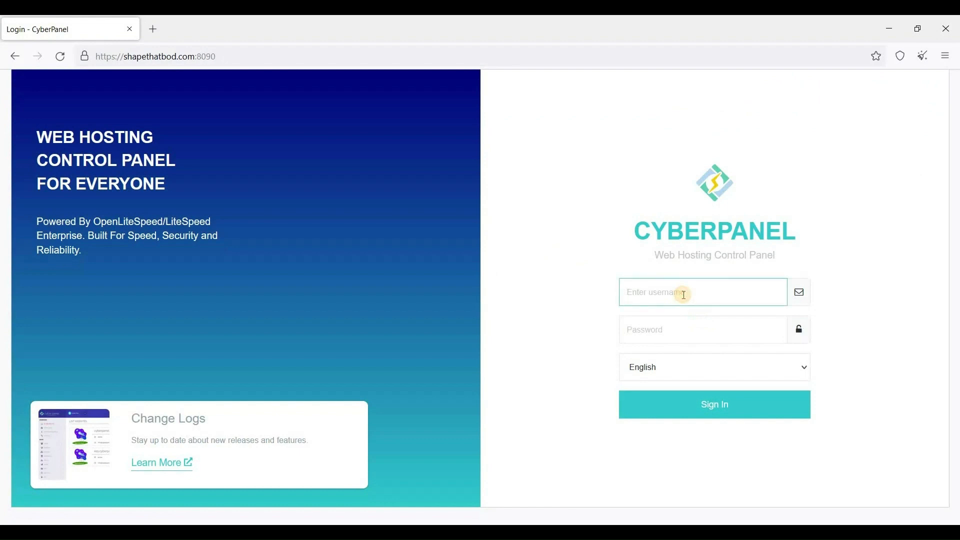
pyautogui.write('admin')
pyautogui.press('Tab')
pyautogui.write('••••••••••••••••')
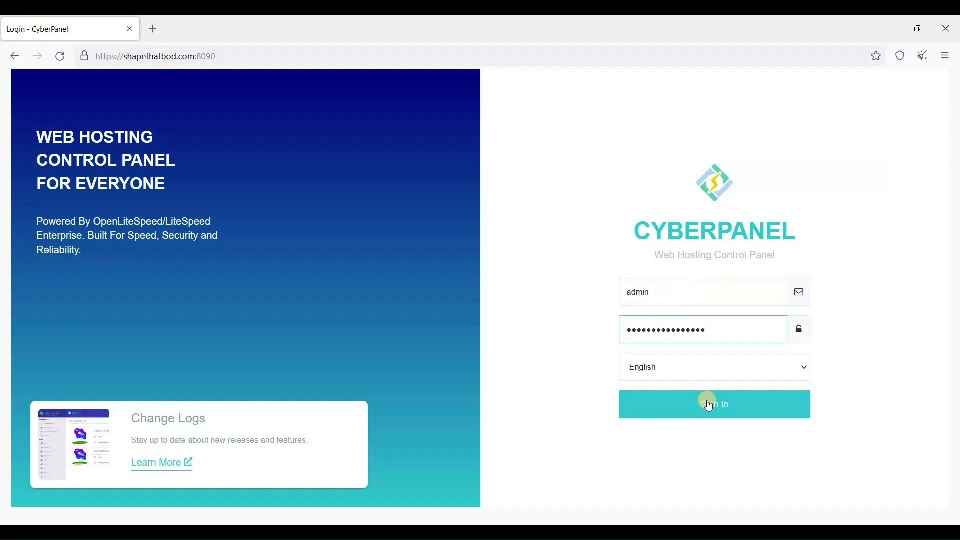
pyautogui.click(708, 403)
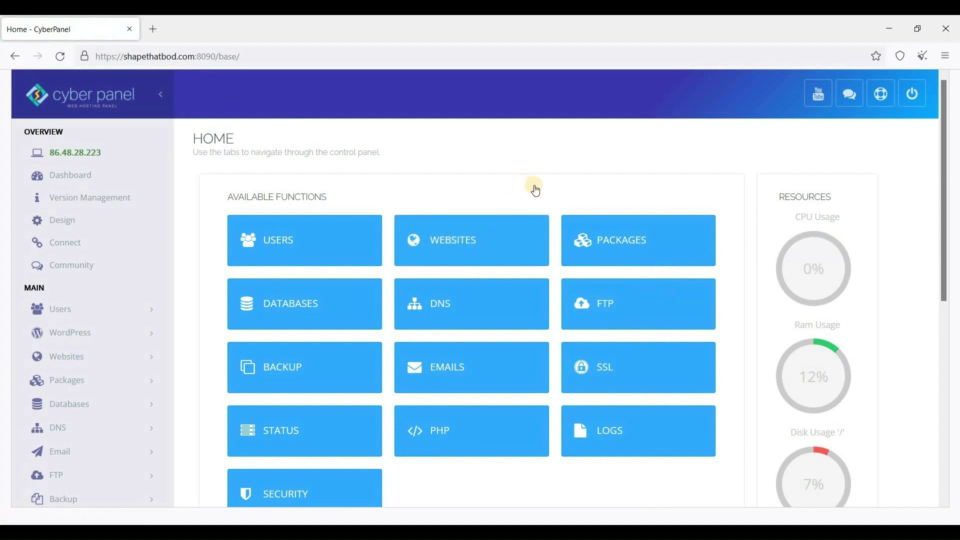
pyautogui.scroll(-1, 475, 235)
pyautogui.scroll(1, 471, 236)
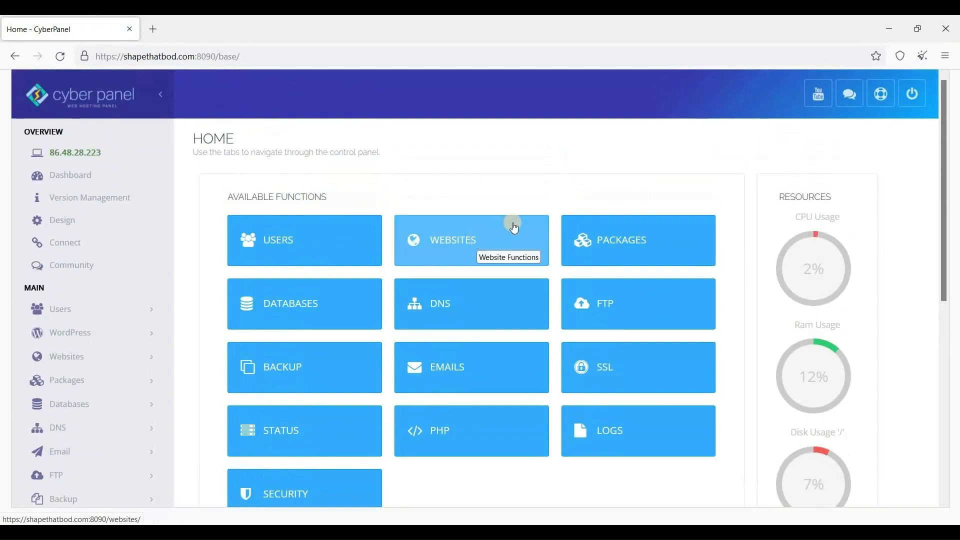
pyautogui.scroll(-1, 389, 250)
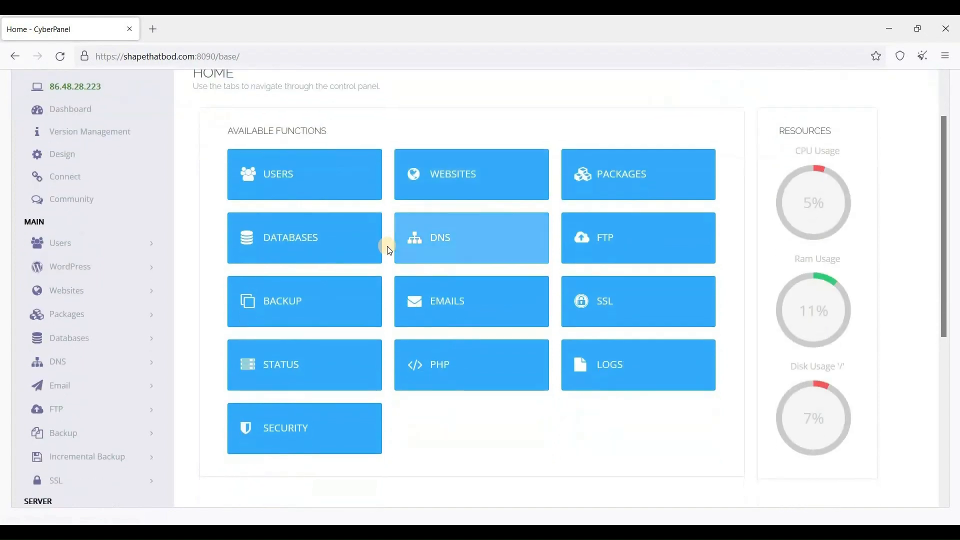
pyautogui.scroll(1, 389, 250)
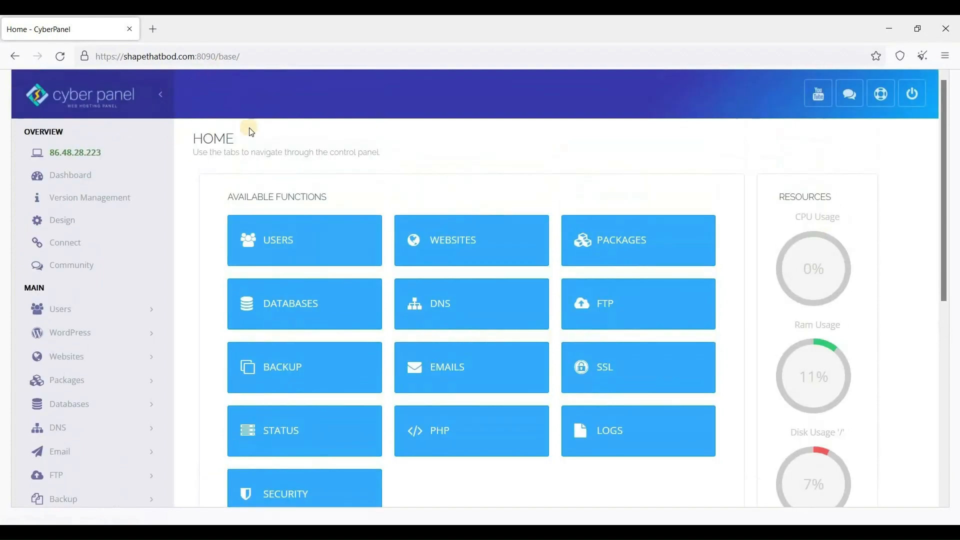